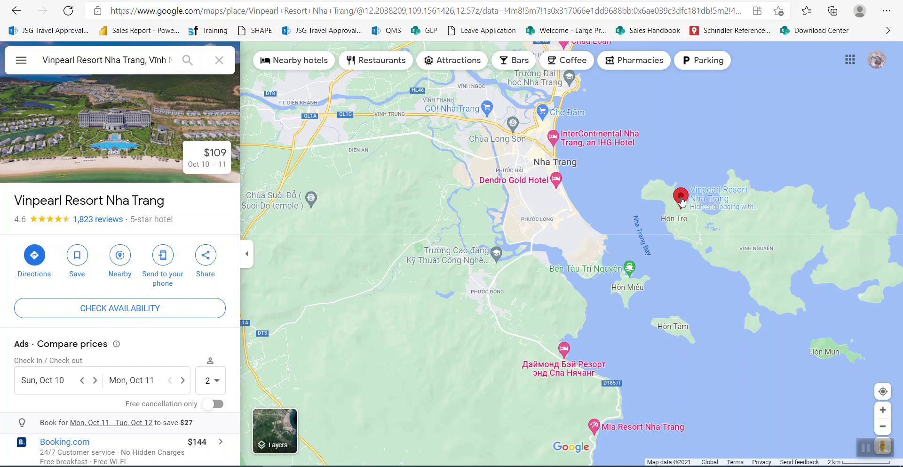
Bring up the options menu on the Vinpearl Resort Nha Trang map pin.
right_click(681, 198)
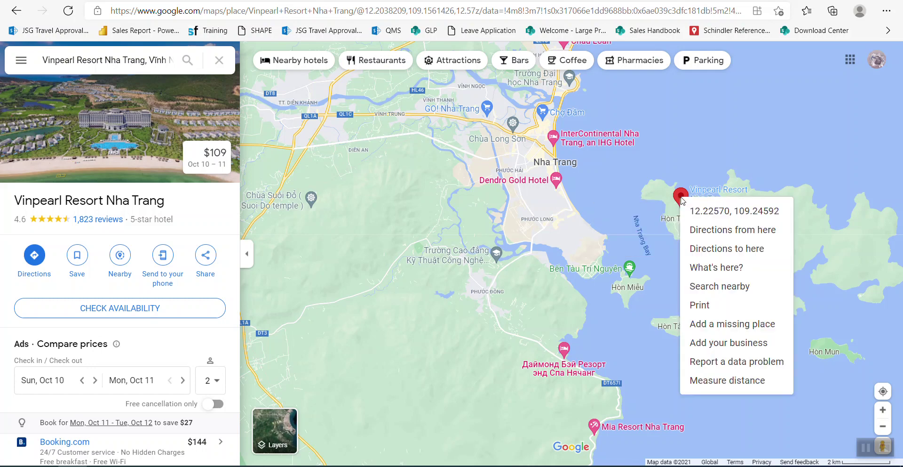
Copy the resort's coordinates 12.22570, 109.24592 and switch back to Excel.
left_click(710, 211)
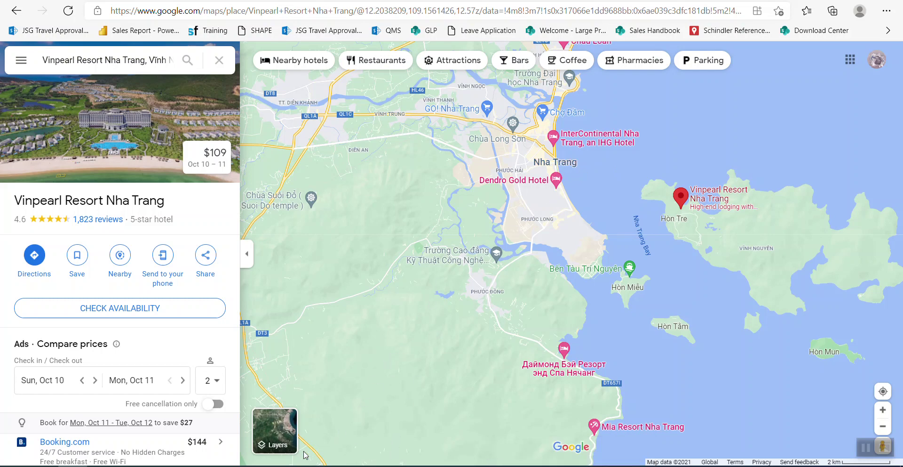
key("alt+Tab")
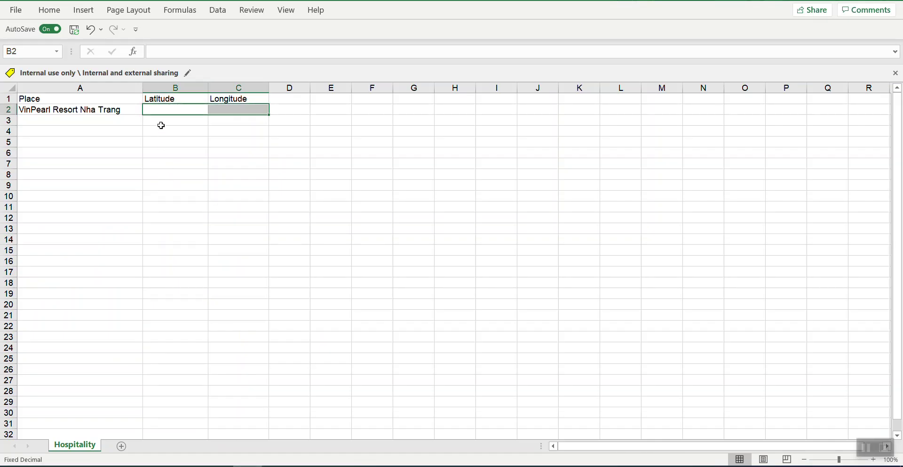
Paste the coordinates into B2 as text and trim it to latitude 12.22570173.
right_click(158, 109)
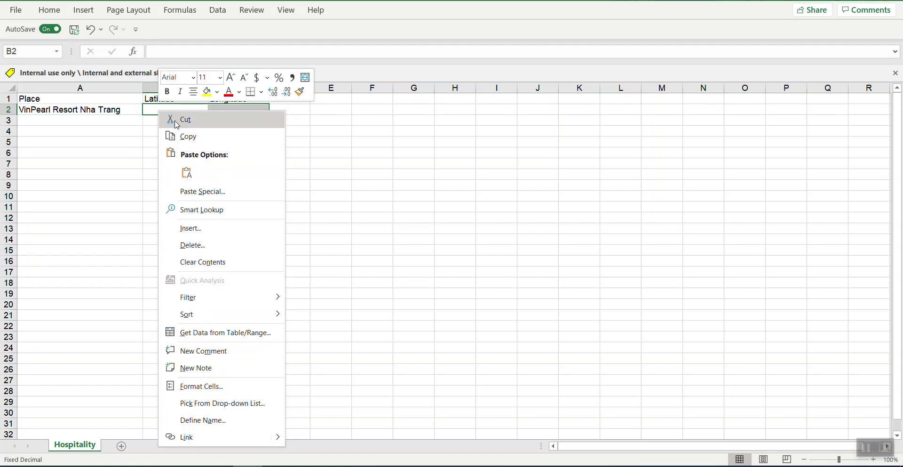
left_click(187, 173)
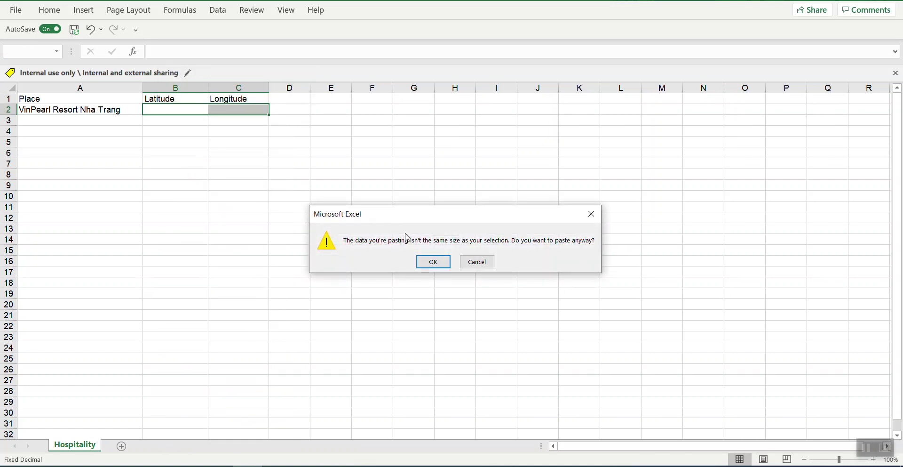
left_click(436, 262)
left_click(278, 163)
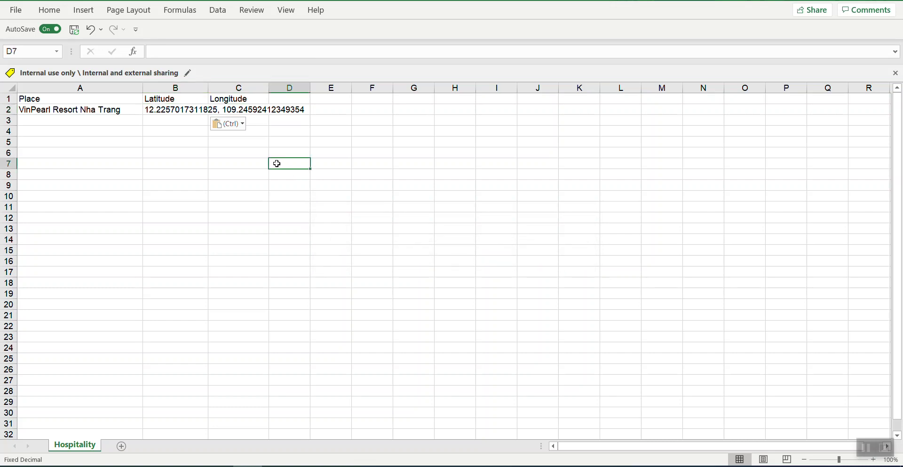
double_click(182, 109)
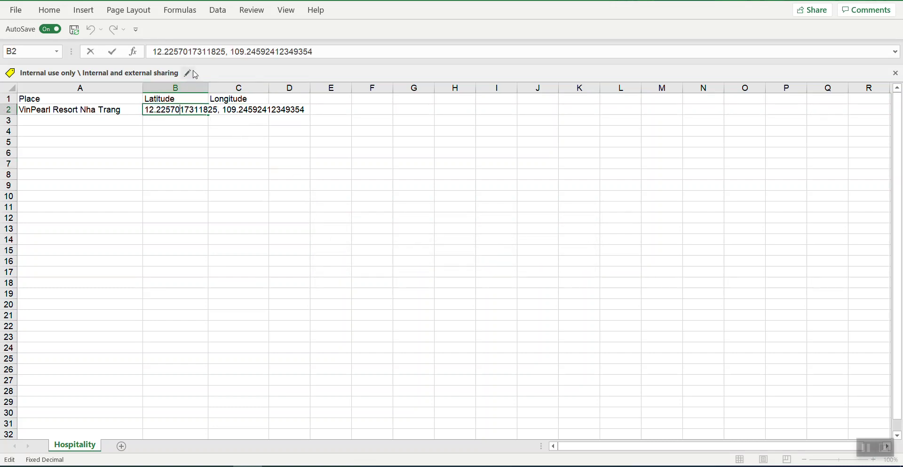
left_click_drag(226, 52, 322, 51)
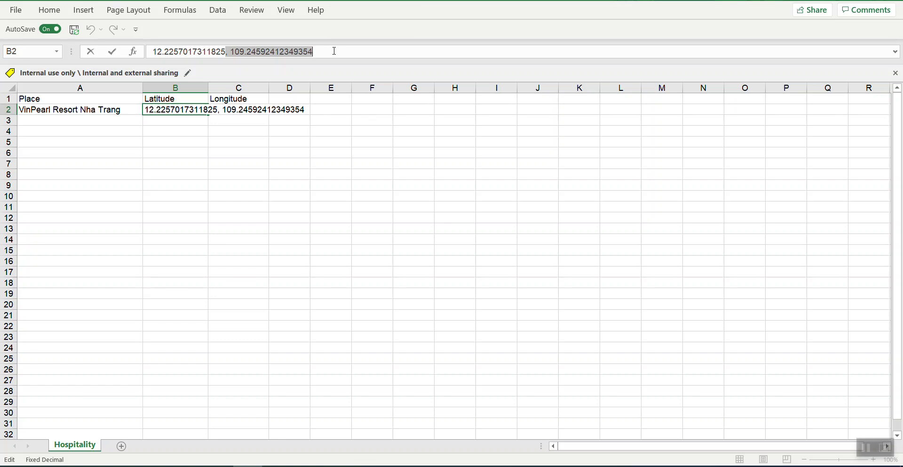
key("ctrl+x")
left_click(270, 119)
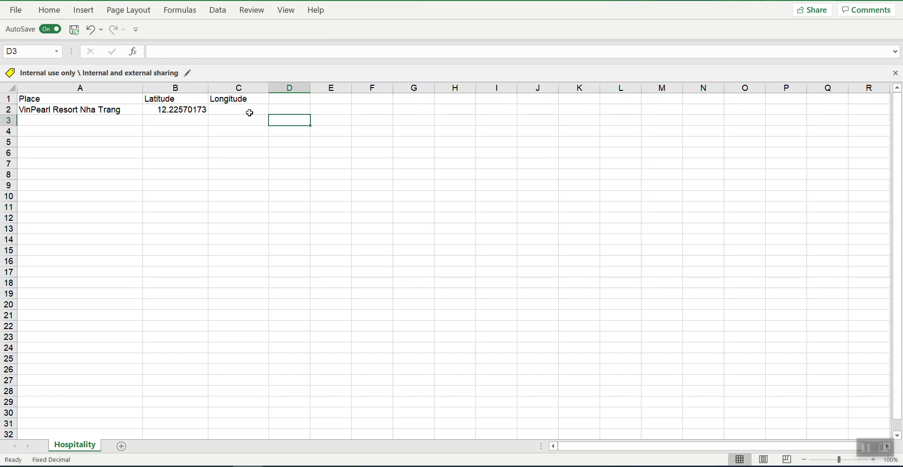
Put longitude 109.2459241 in C2 without the leading comma, then save the workbook.
left_click(240, 110)
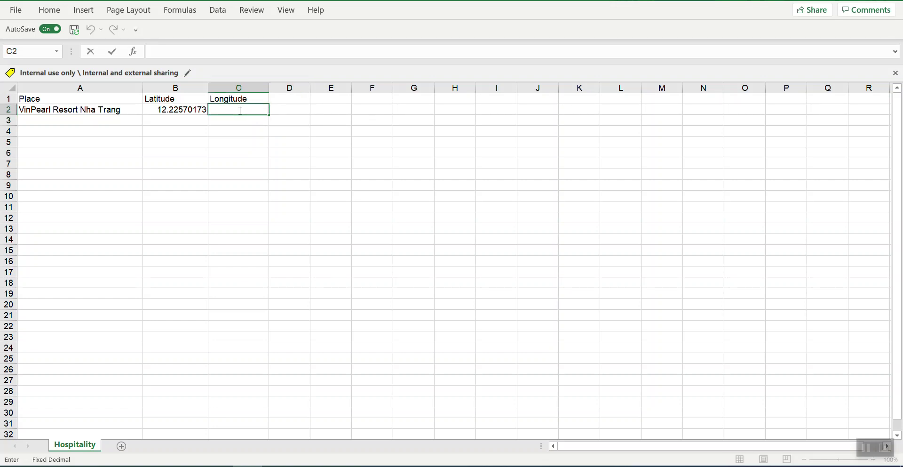
key("ctrl+v")
left_click(216, 110)
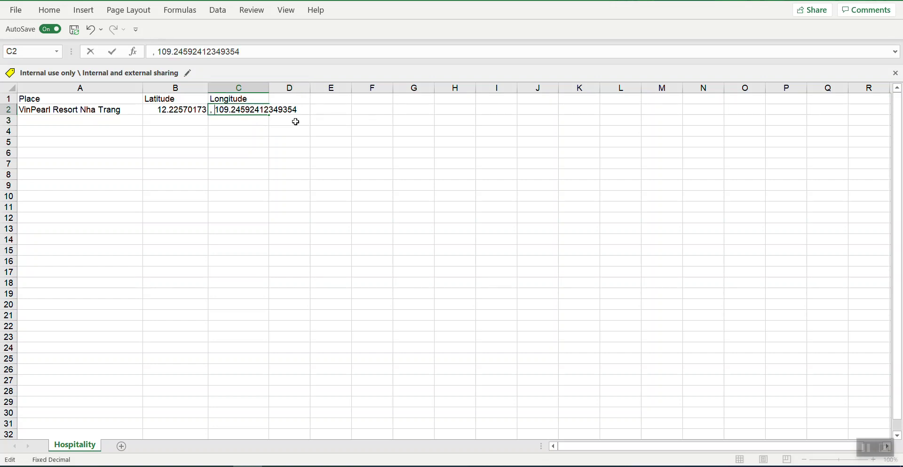
key("BackSpace")
key("BackSpace")
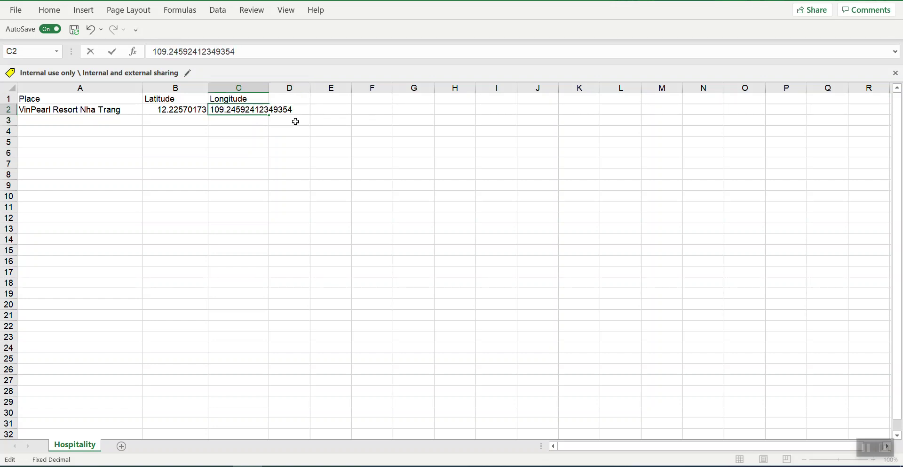
left_click(246, 219)
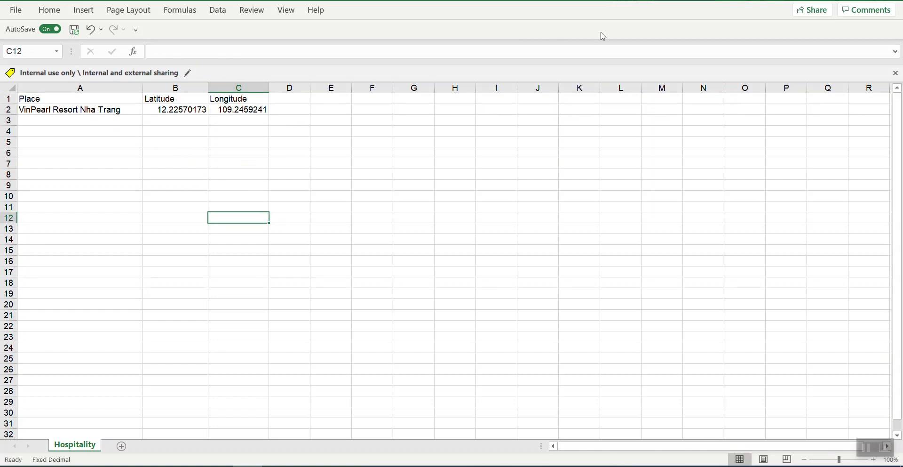
left_click(74, 30)
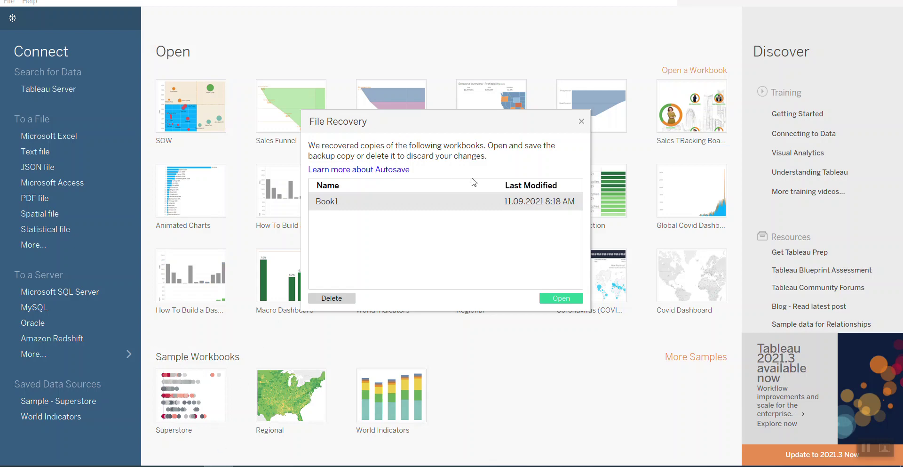
Dismiss File Recovery, connect to the Excel file Place.xlsx, and go to Sheet 1.
left_click(581, 121)
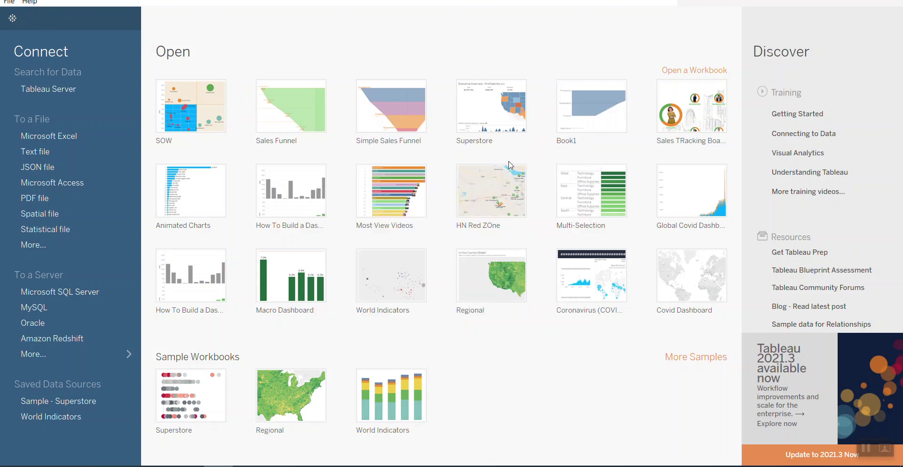
left_click(61, 137)
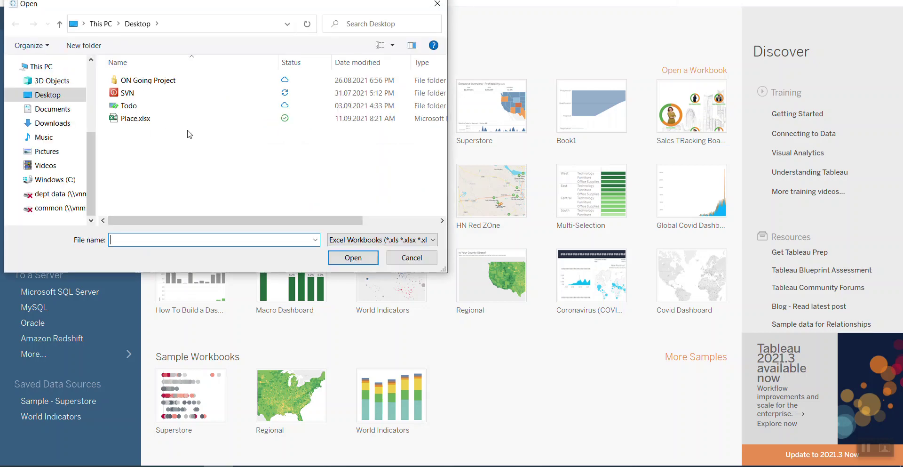
double_click(140, 122)
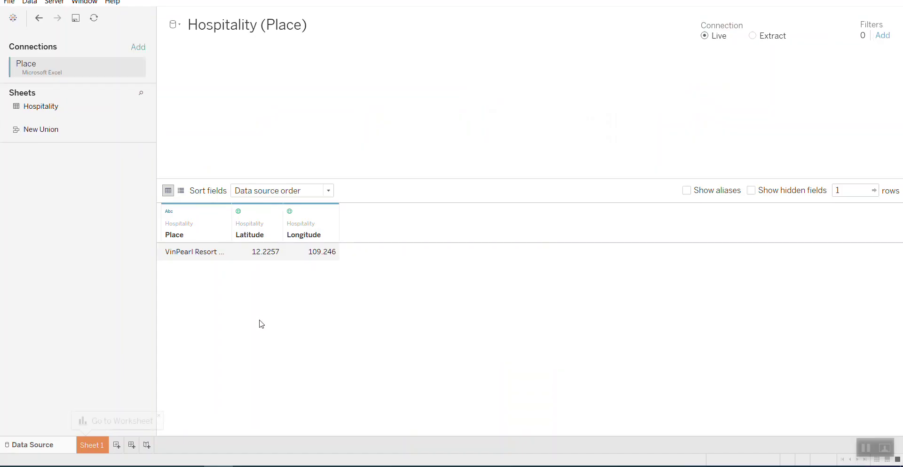
left_click(93, 445)
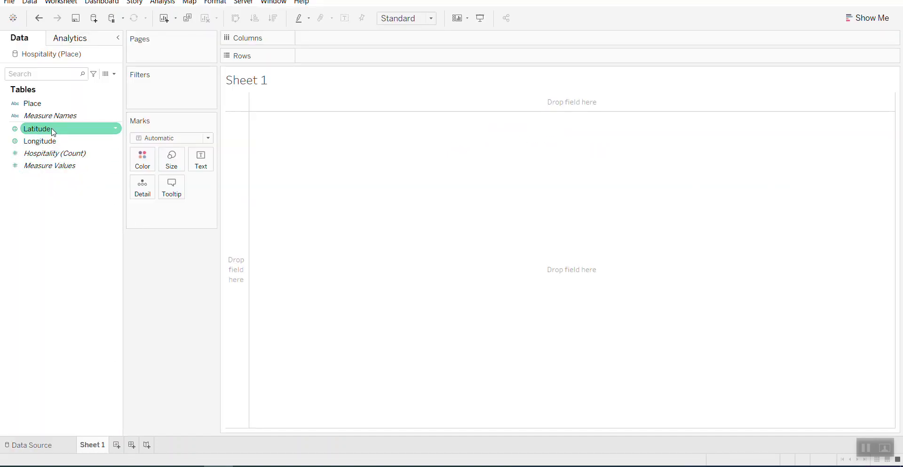
Keep the Latitude and Longitude fields' geographic roles as Latitude and Longitude.
right_click(118, 129)
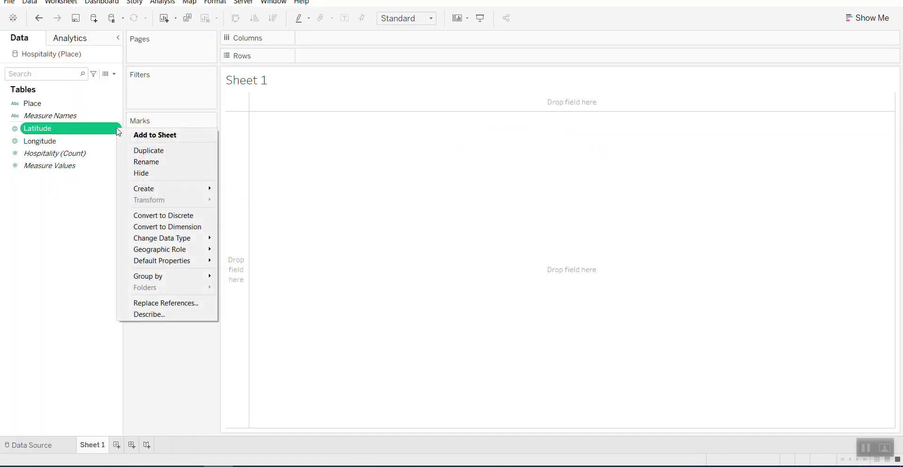
mouse_move(175, 250)
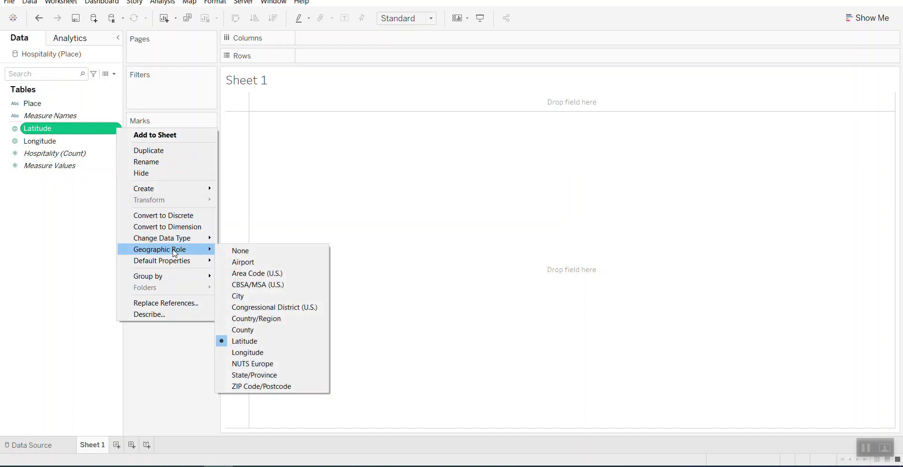
left_click(245, 341)
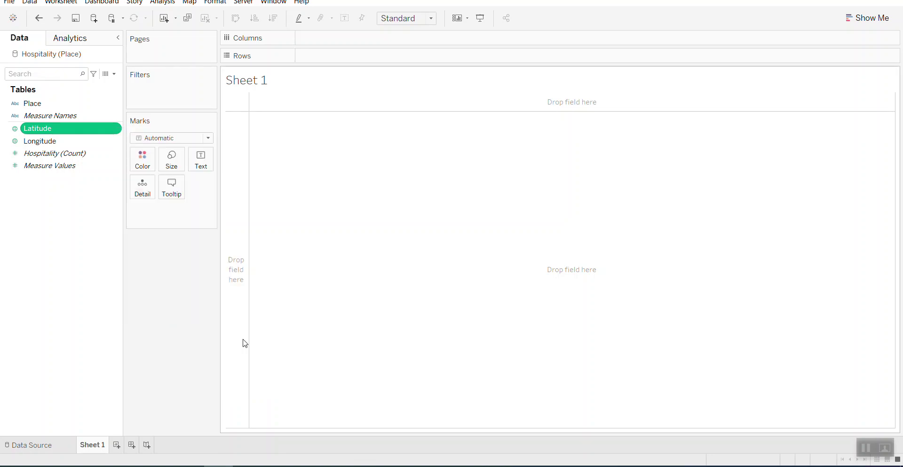
left_click(68, 141)
left_click(115, 140)
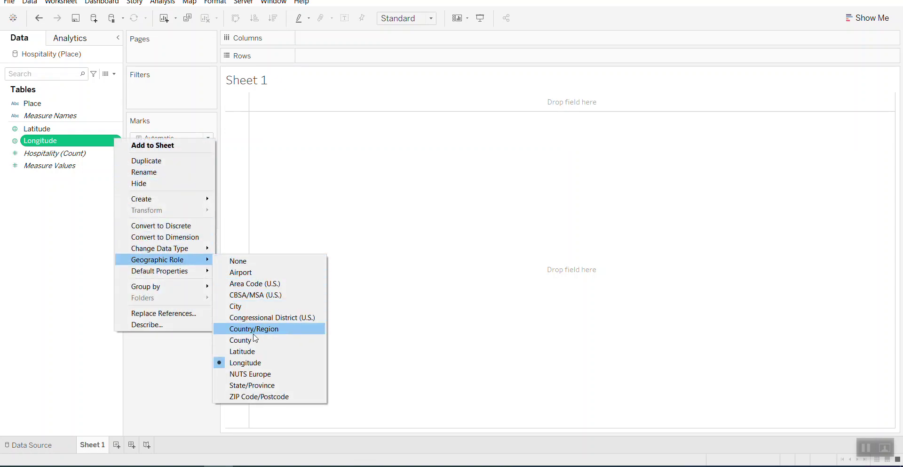
left_click(257, 363)
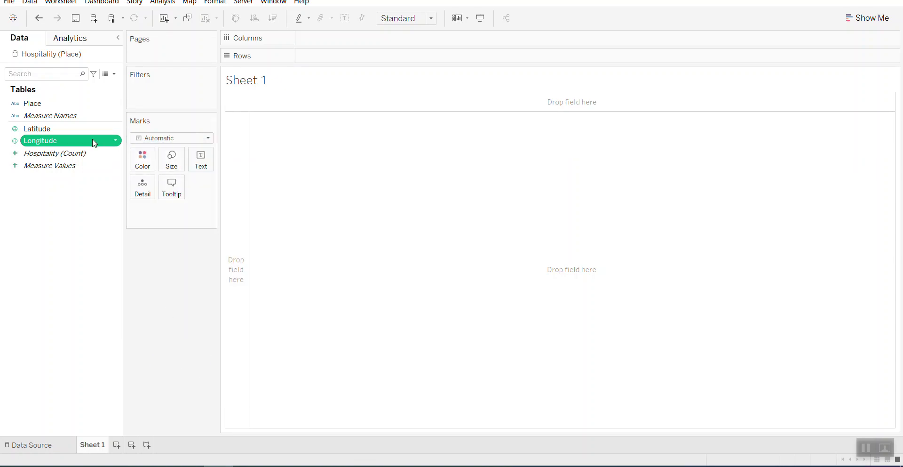
Add AVG(Latitude) to Rows by double-clicking the Latitude field.
left_click(39, 129)
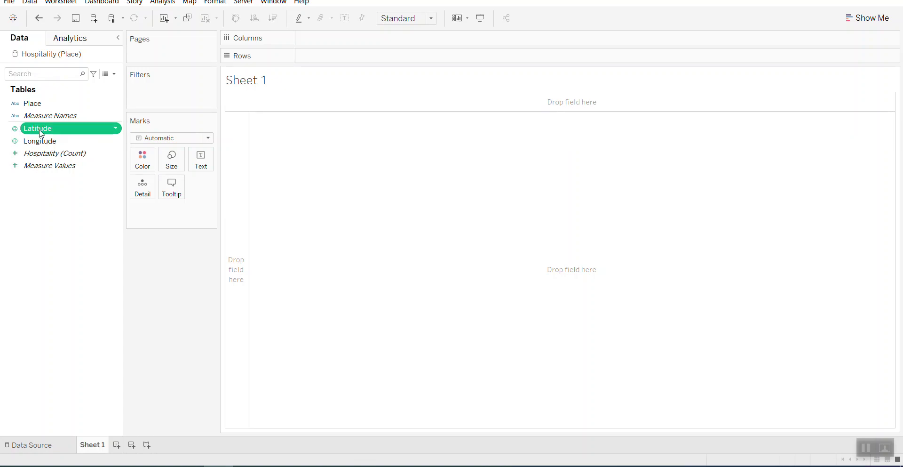
double_click(42, 134)
left_click(47, 144)
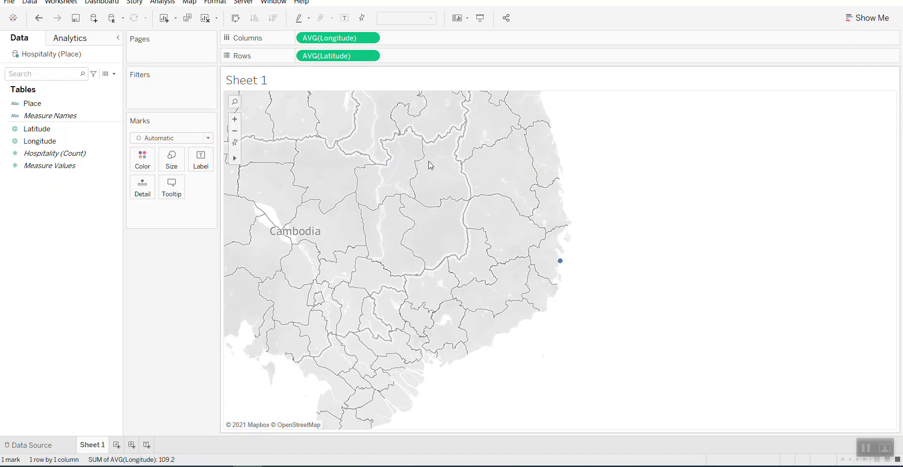
Open the Map menu to reach the map layer settings.
mouse_move(560, 263)
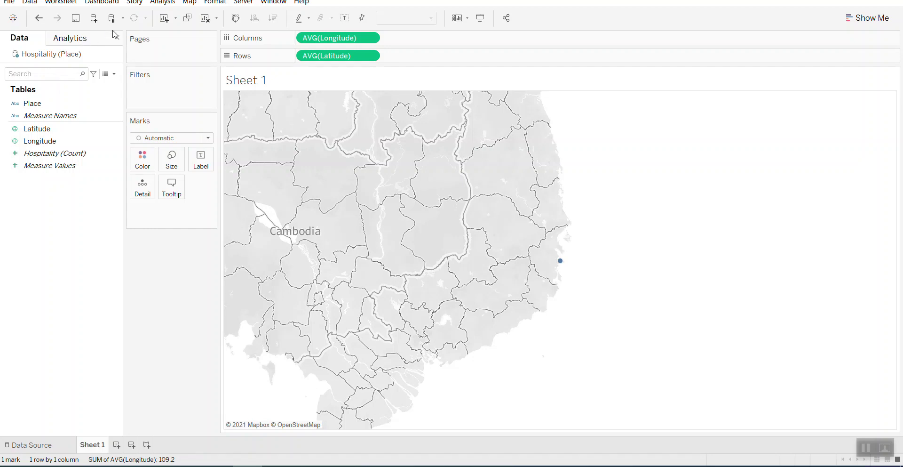
left_click(189, 3)
Change the Map Layers background style from Light to Outdoors.
left_click(209, 63)
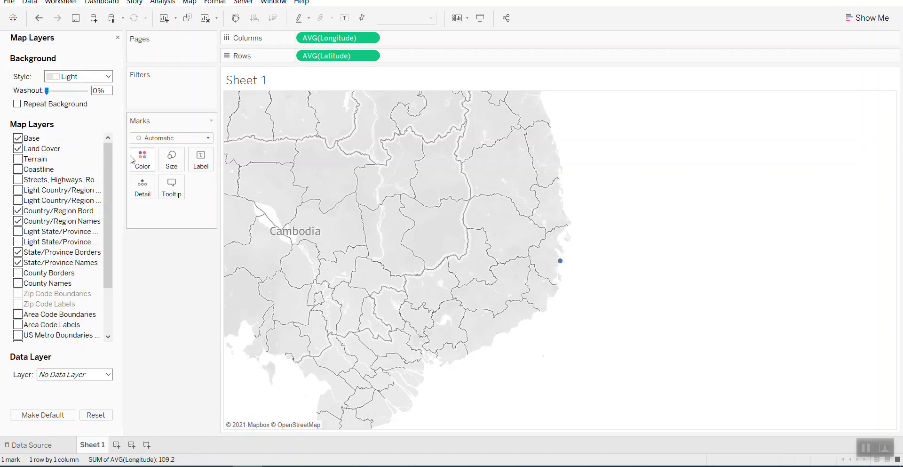
left_click(85, 77)
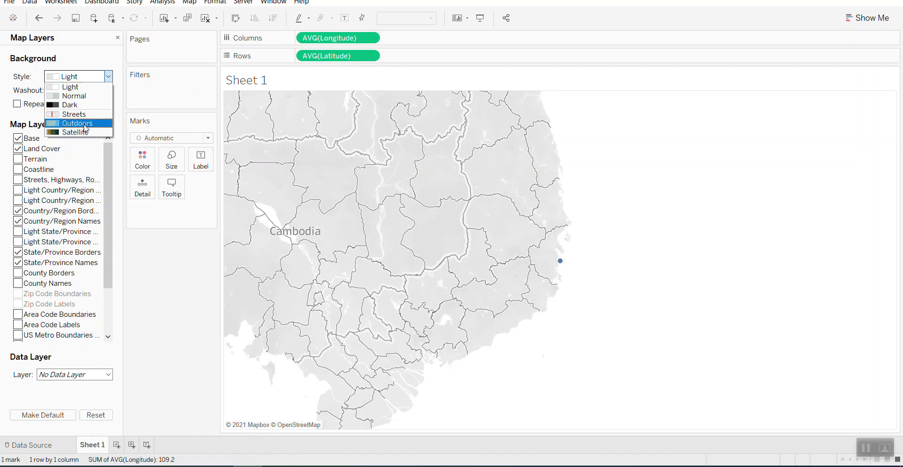
key("Escape")
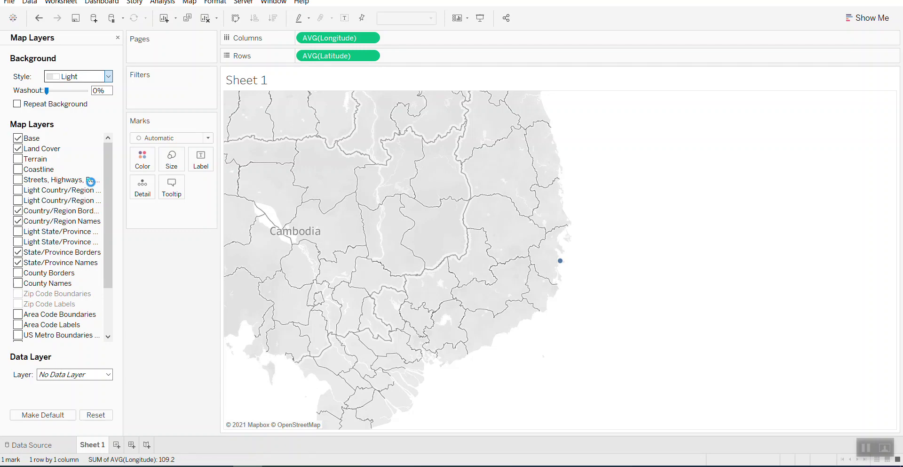
key("o")
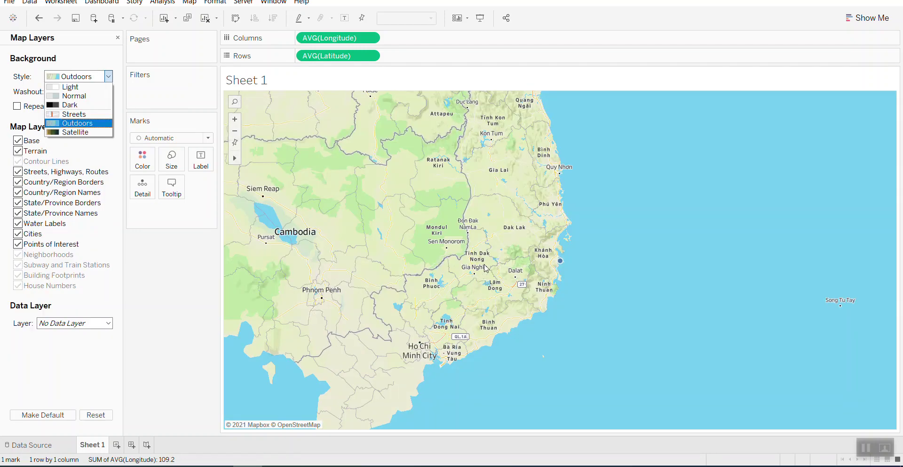
Zoom and pan the map to frame Nha Trang and Hòn Tre island around the mark.
scroll(588, 266, "up", 3)
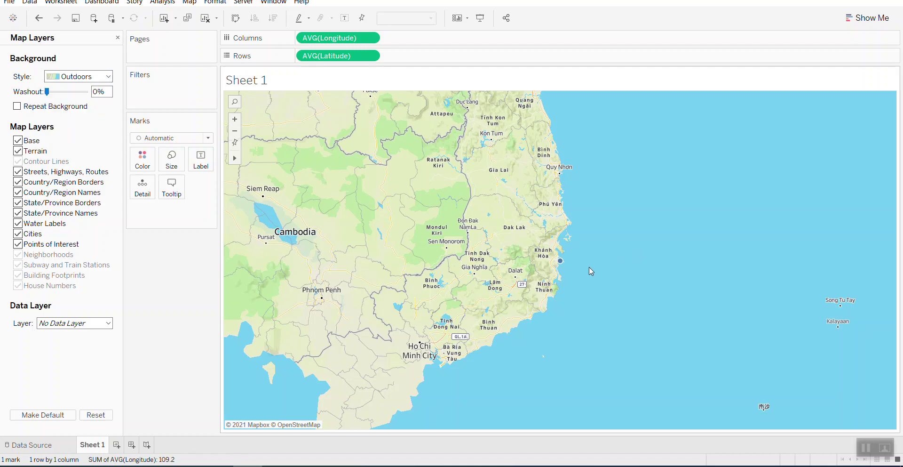
scroll(577, 267, "up", 4)
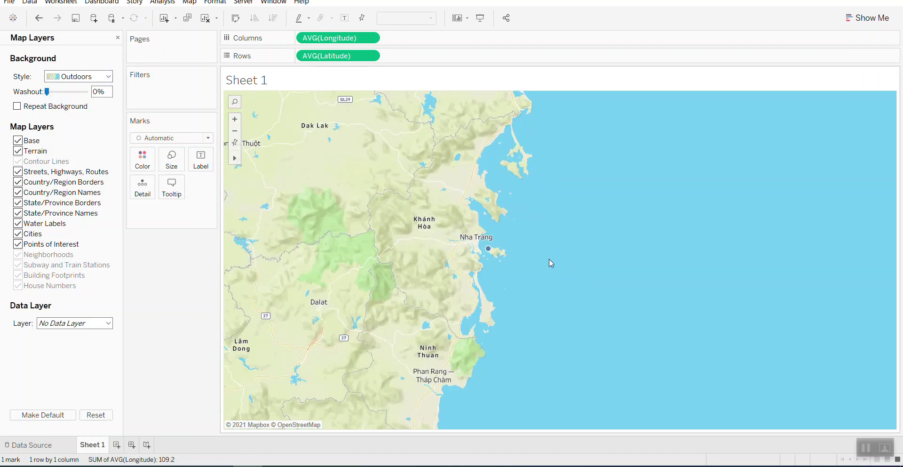
scroll(507, 242, "up", 1)
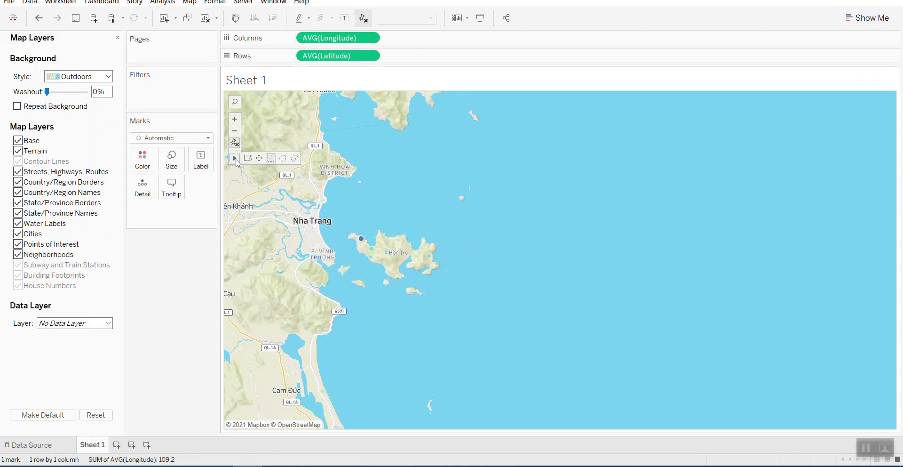
left_click(259, 158)
left_click_drag(318, 224, 477, 229)
scroll(558, 252, "up", 4)
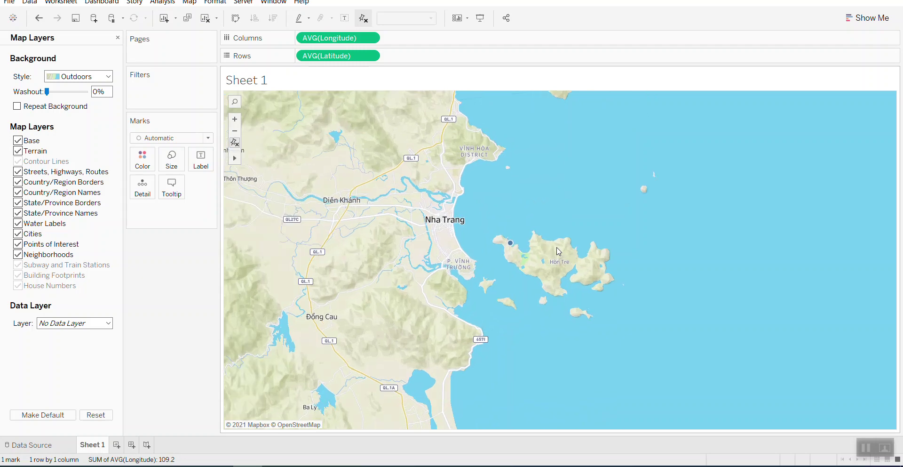
scroll(558, 251, "up", 2)
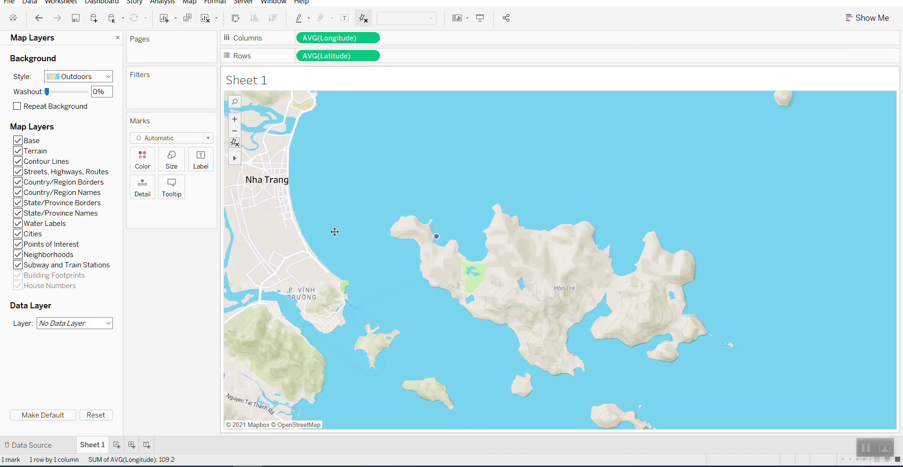
left_click_drag(332, 230, 401, 229)
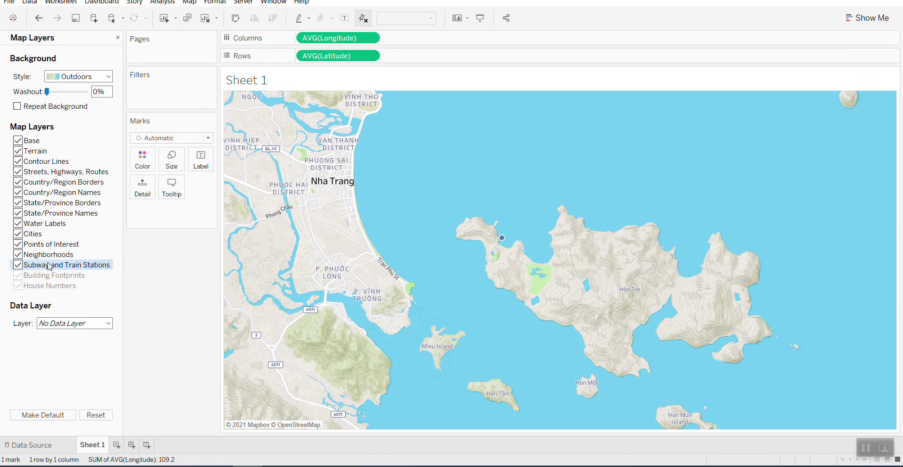
Uncheck the Terrain layer and toggle the Neighborhoods layer in Map Layers.
left_click(17, 152)
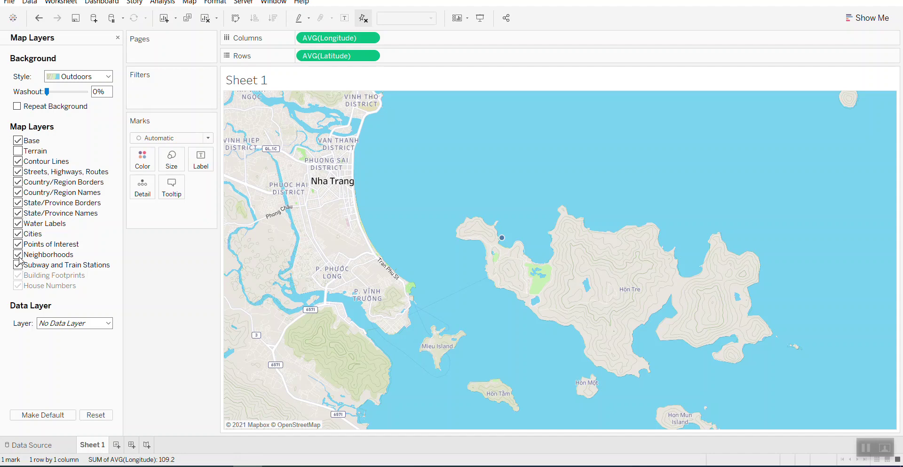
left_click(18, 255)
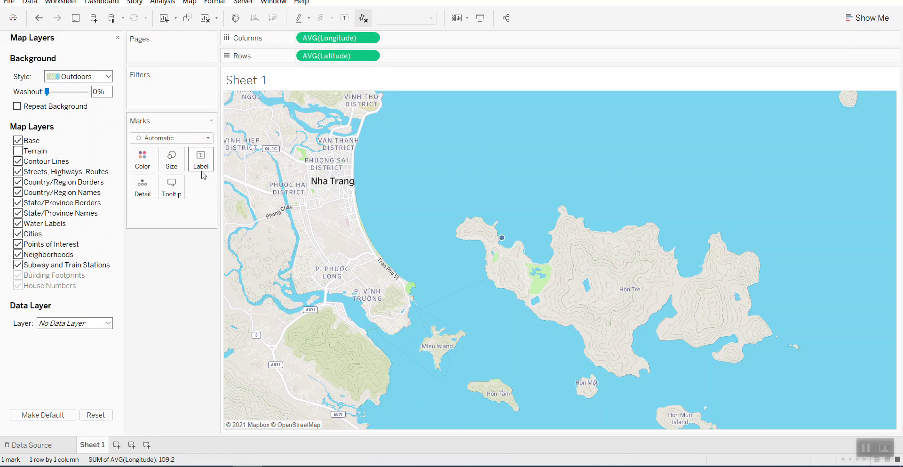
Drop the Place field on Label so the mark reads VinPearl Resort Nha Trang.
left_click(117, 38)
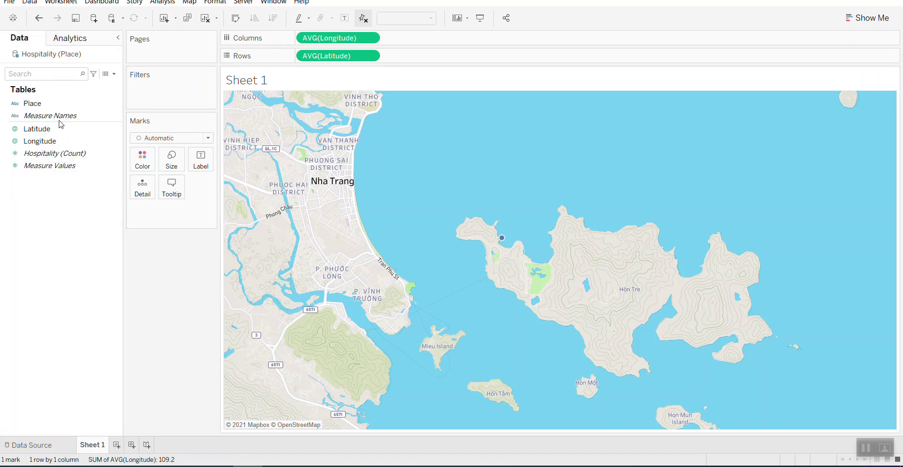
left_click_drag(32, 103, 206, 170)
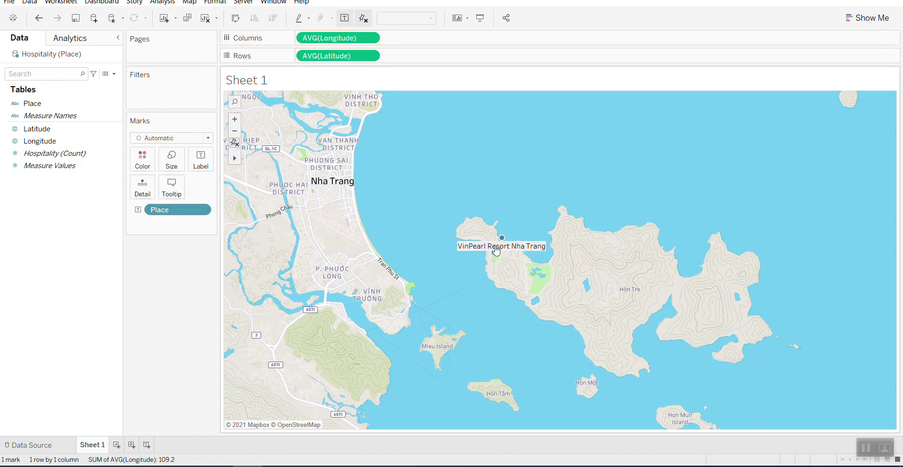
mouse_move(492, 251)
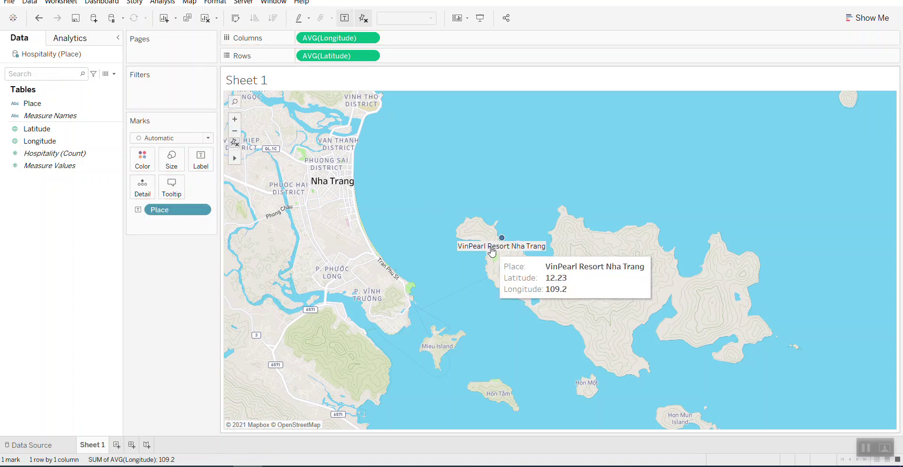
left_click(196, 138)
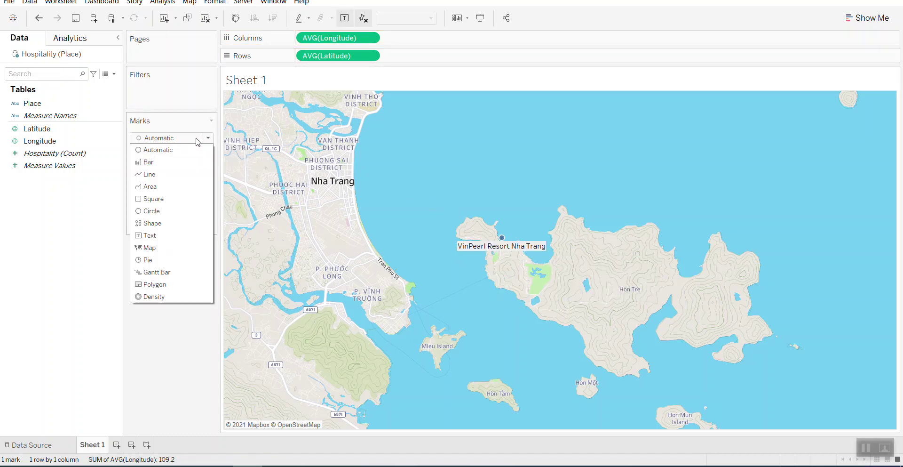
Switch the resort mark to the Shape type, enlarge it slightly, and open Edit Shape via More Shapes.
left_click(159, 223)
left_click(179, 163)
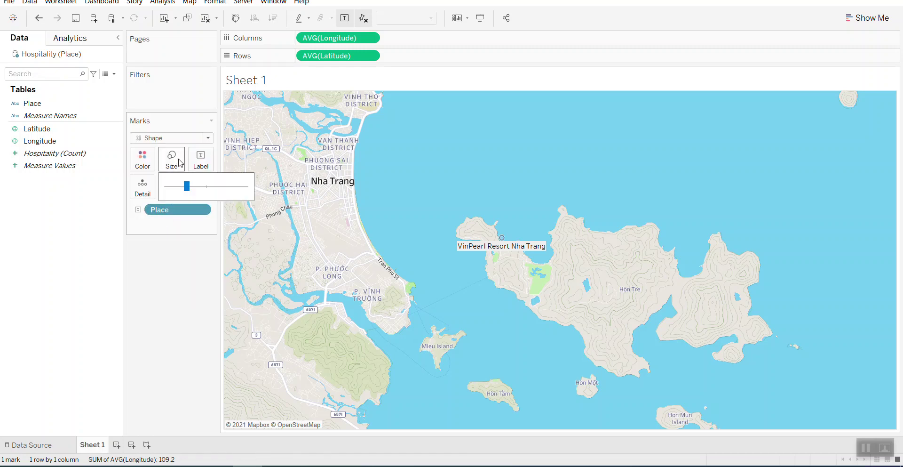
left_click_drag(187, 187, 207, 193)
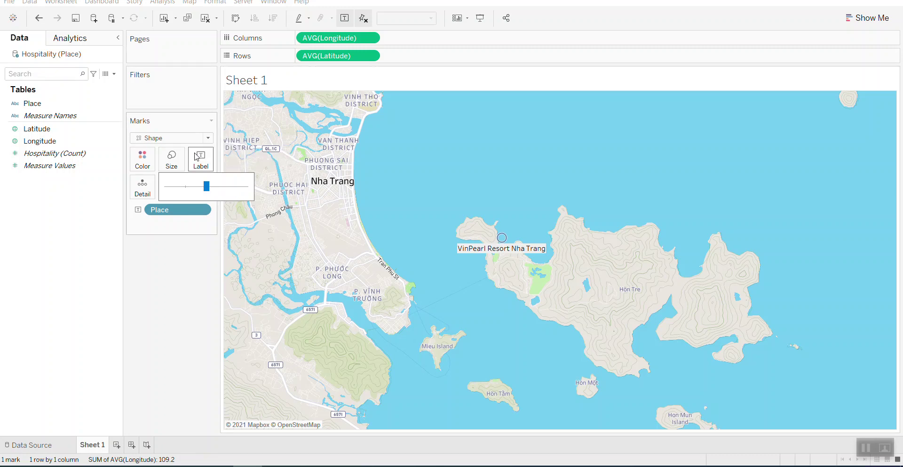
left_click(161, 254)
left_click(196, 191)
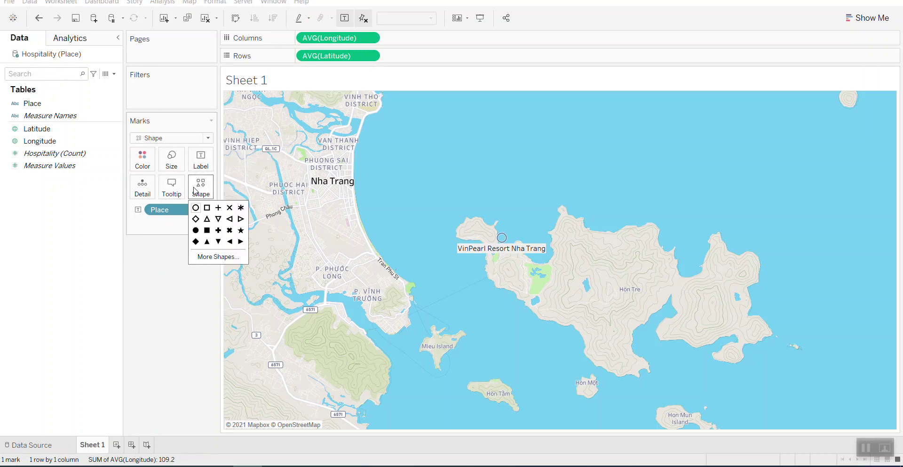
left_click(218, 257)
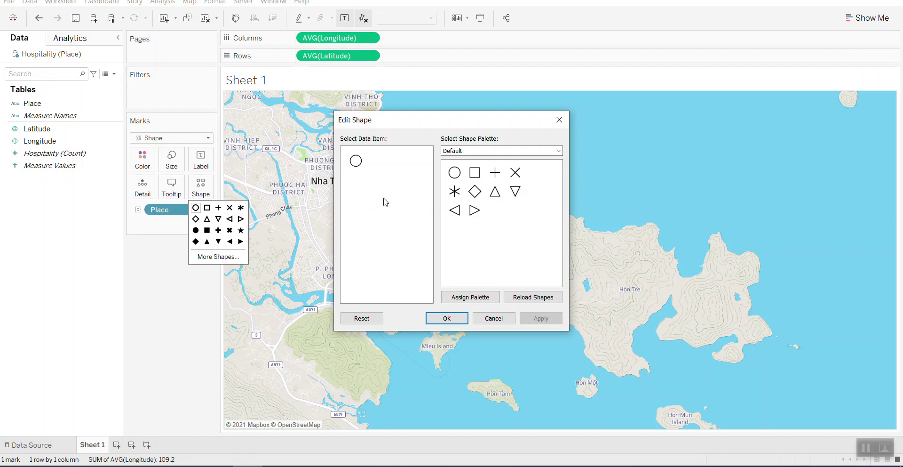
Assign the yellow sun shape from the Weather palette to the resort mark and confirm.
left_click(466, 151)
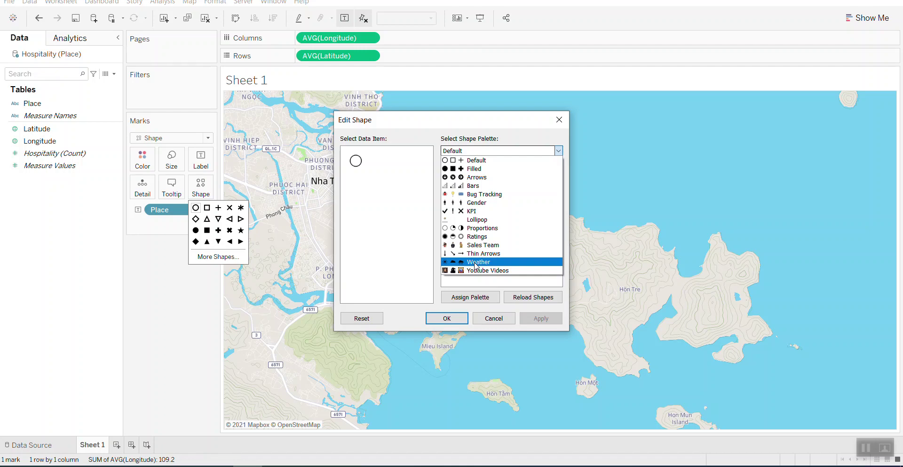
left_click(476, 262)
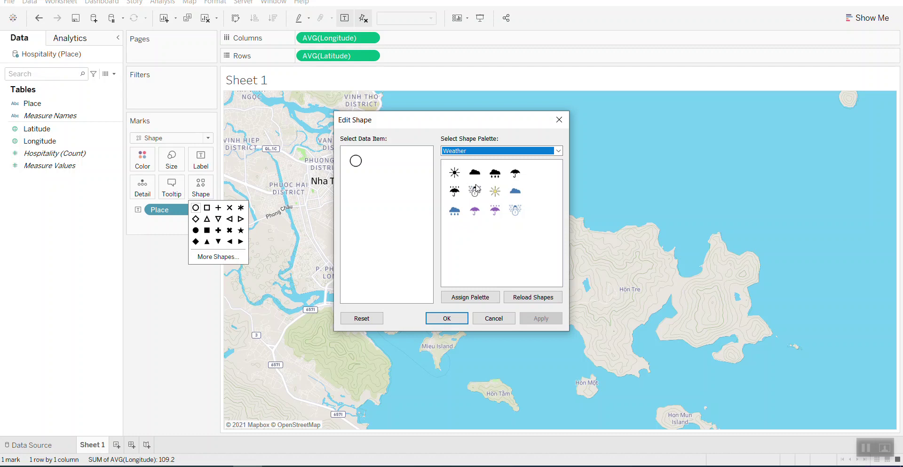
left_click(494, 192)
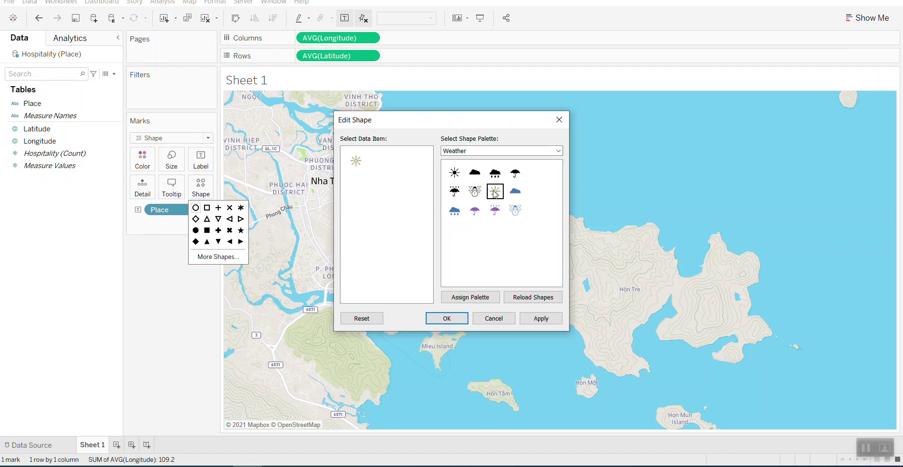
left_click(538, 319)
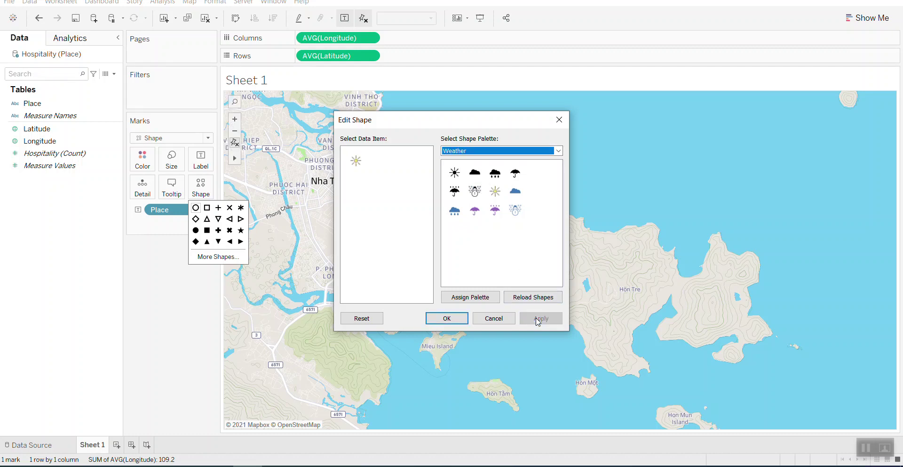
left_click(445, 318)
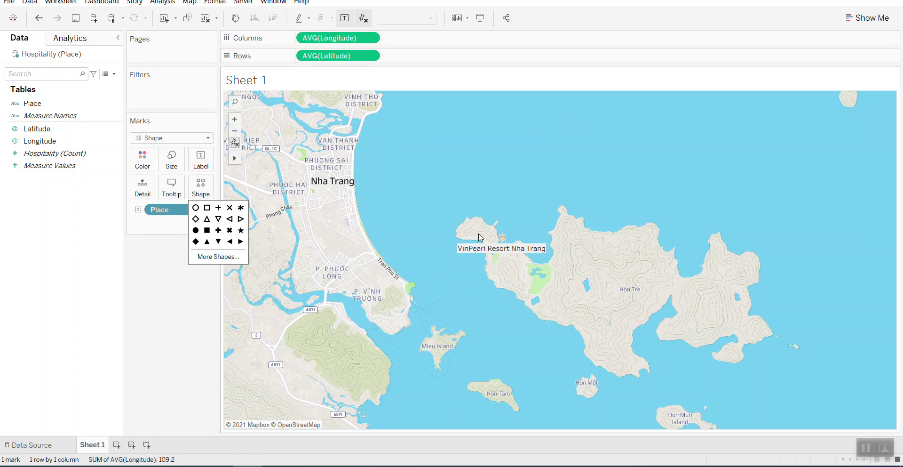
Enlarge the sun mark beside the VinPearl Resort Nha Trang label a bit more using the Size slider.
left_click(171, 160)
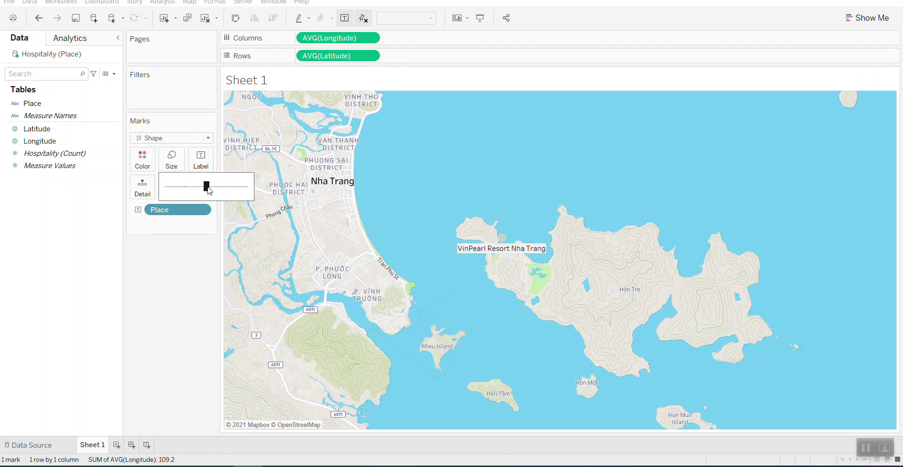
left_click_drag(210, 189, 229, 190)
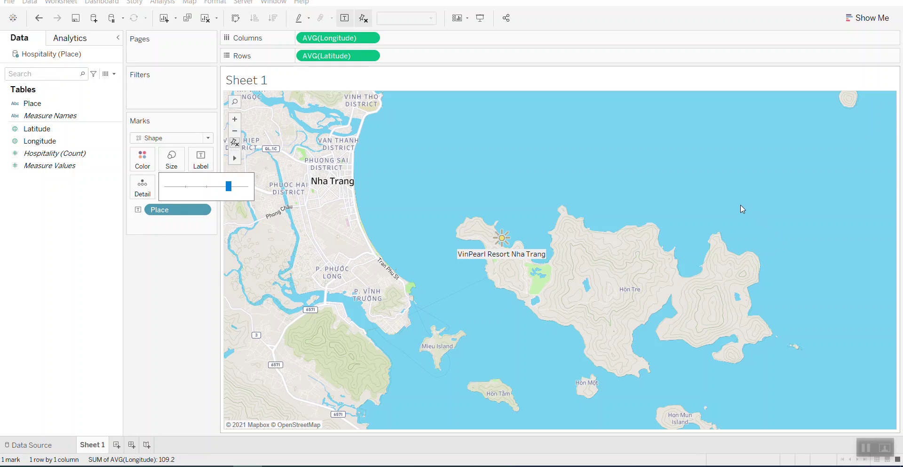
left_click(686, 81)
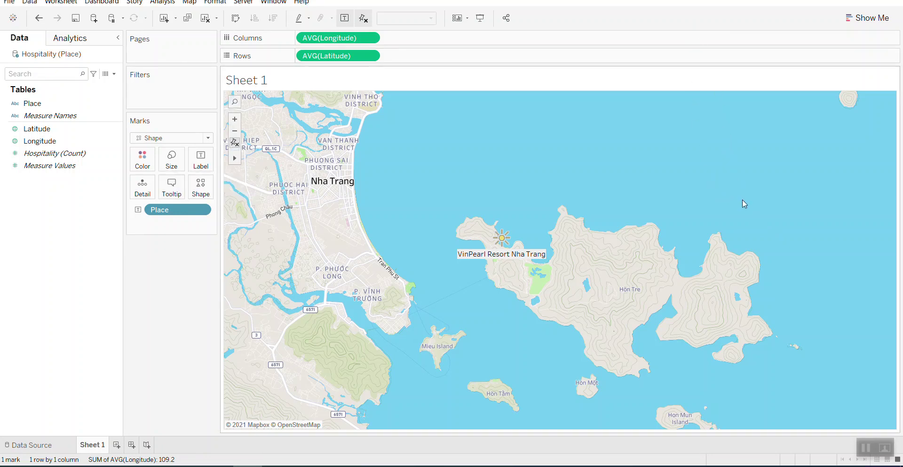